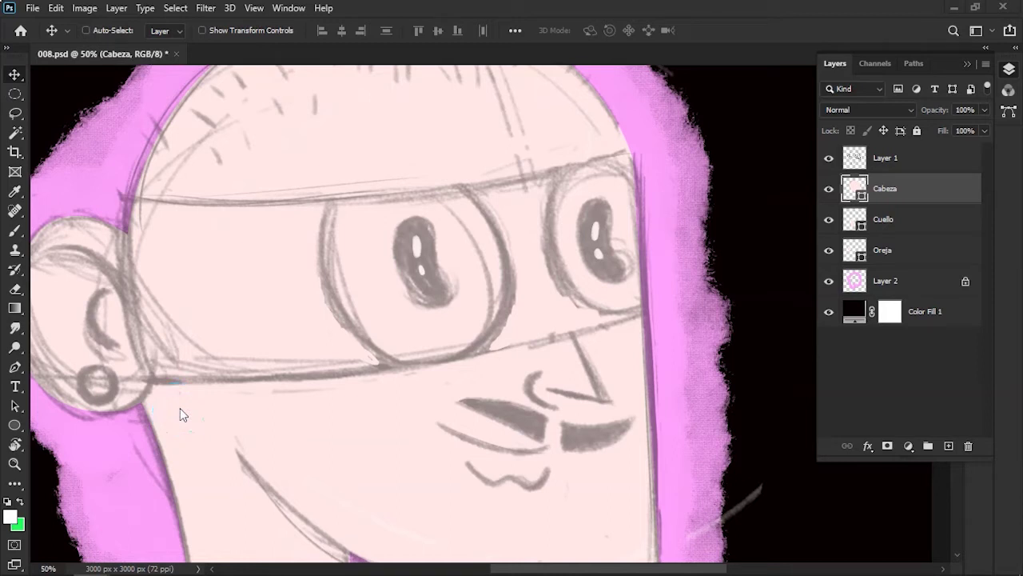
- Start a Pen shape band with a corner above the ear and a curved top edge across the forehead
click(574, 209)
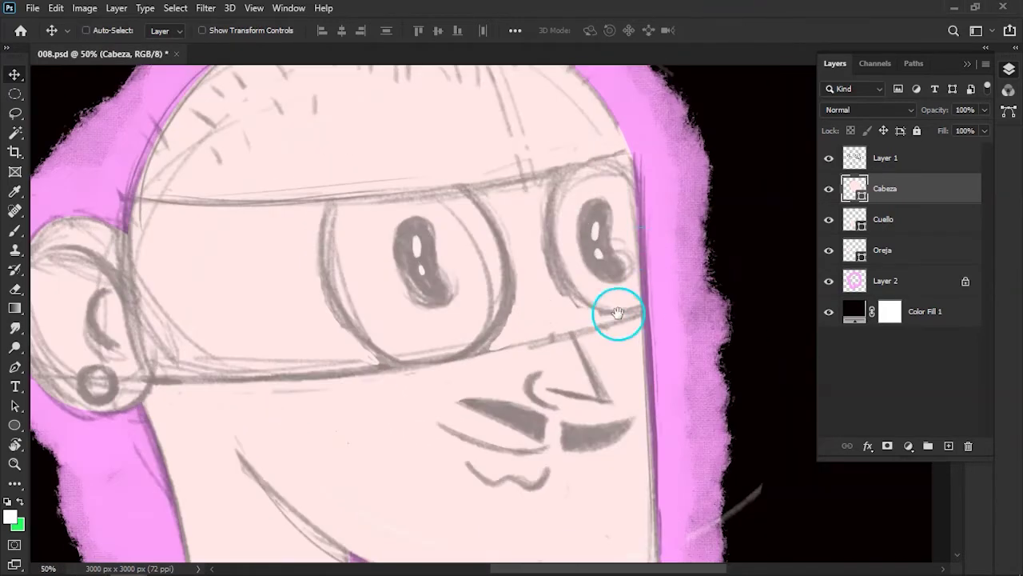
drag(628, 308, 674, 327)
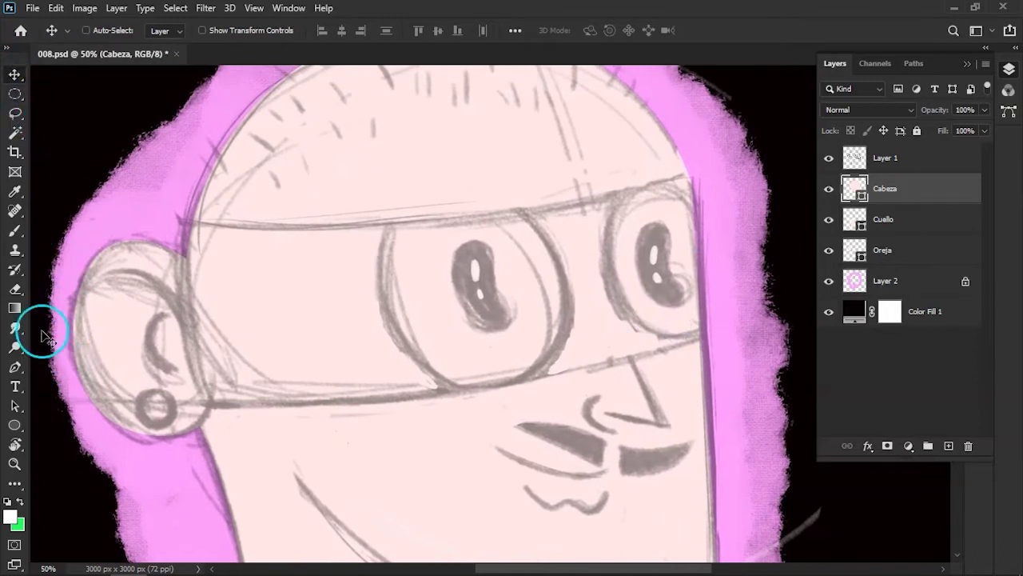
click(17, 339)
click(170, 216)
mouse_move(704, 165)
mouse_down()
mouse_move(853, 92)
mouse_move(916, 83)
mouse_up()
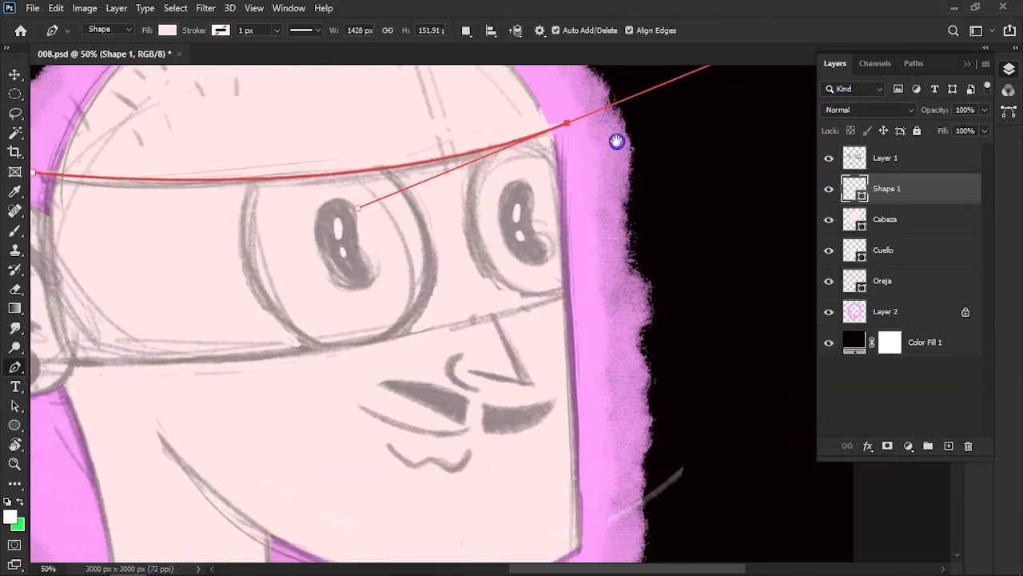
alt+click(578, 118)
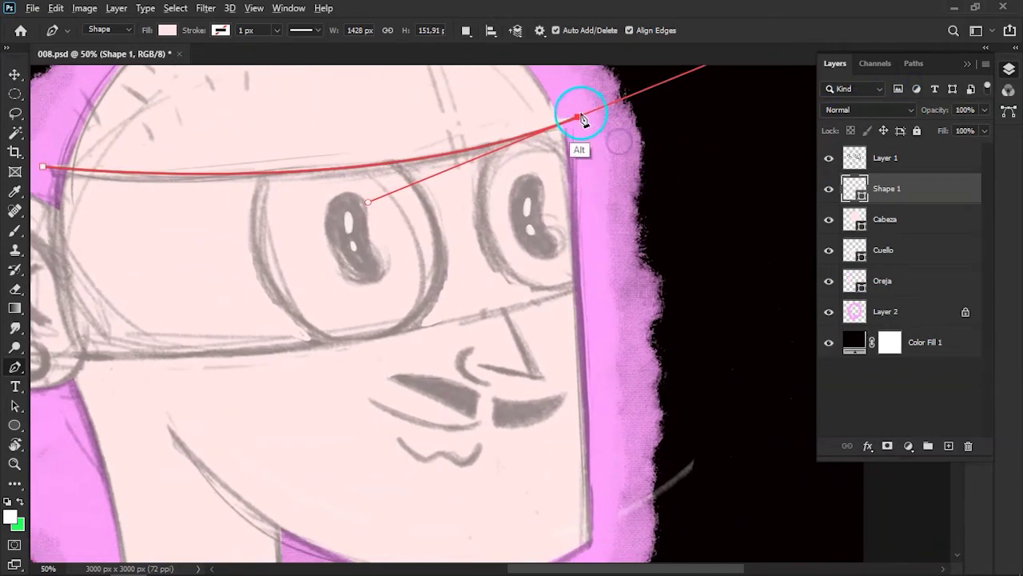
- Place and adjust the band's lower-right corner, undoing a misplaced point near the ear
click(606, 291)
drag(606, 291, 738, 254)
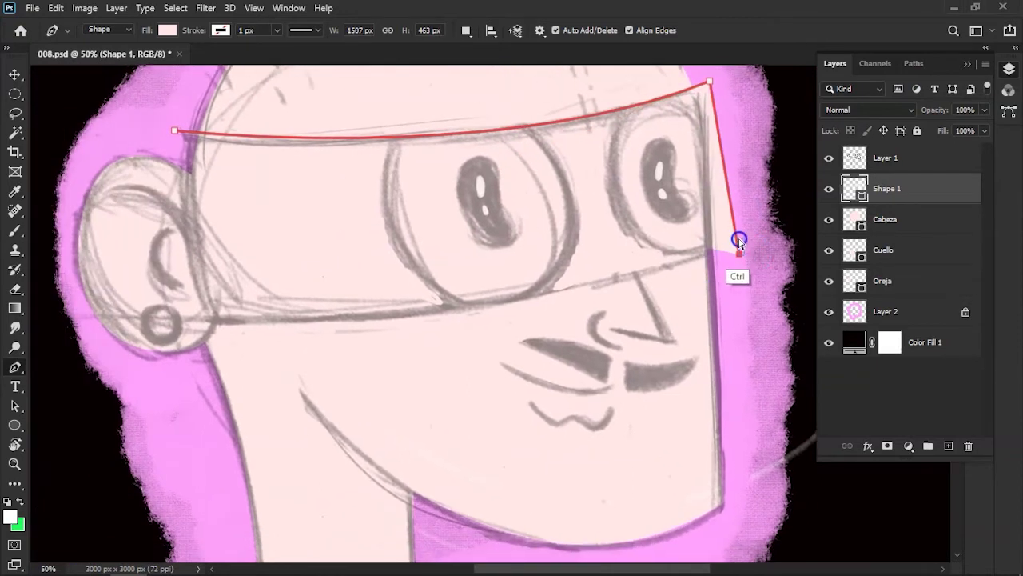
drag(738, 256, 732, 251)
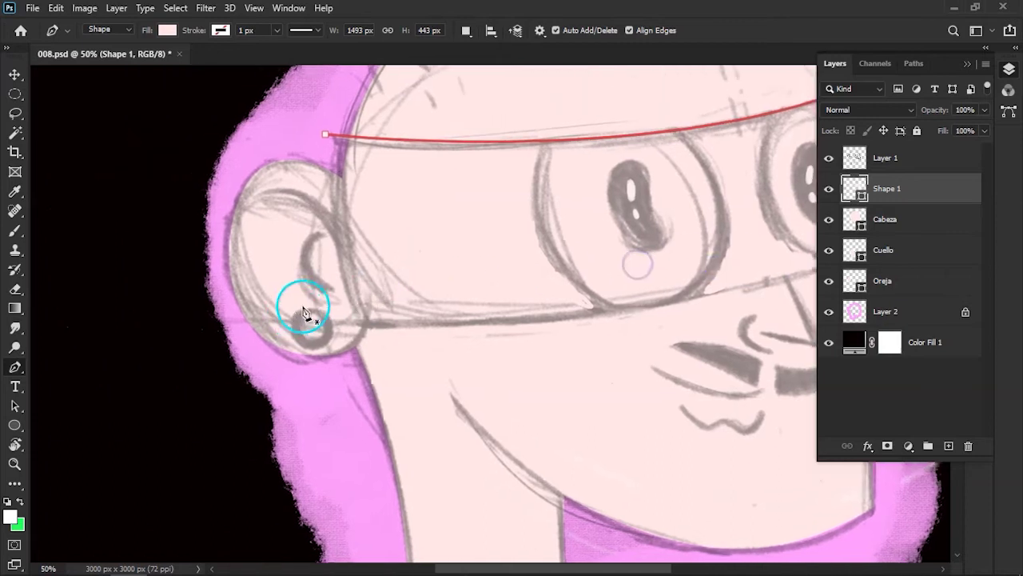
drag(300, 302, 143, 238)
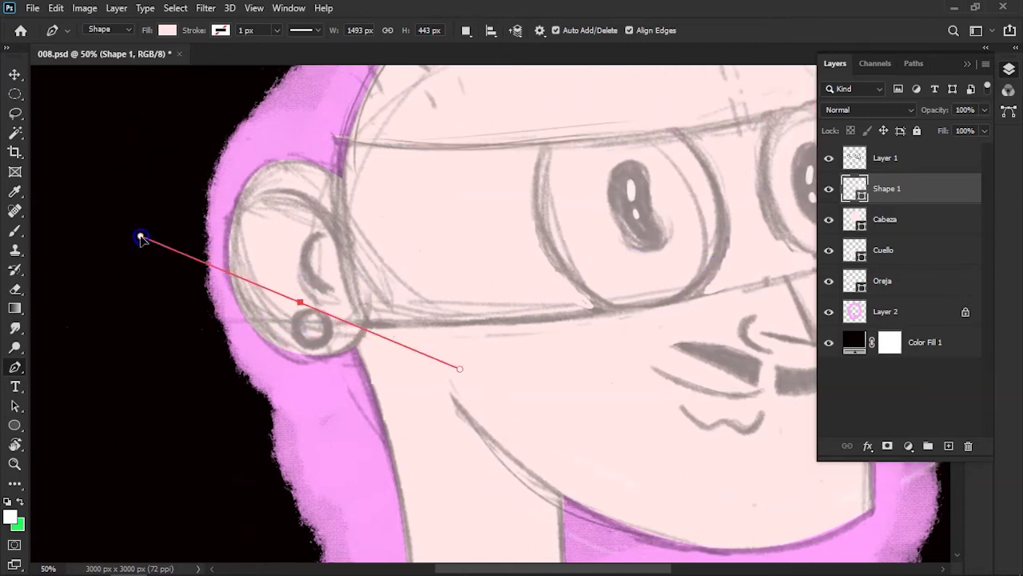
key(ctrl+z)
- Curve the band's bottom edge back to the ear and close the outline at the first corner
key(ctrl+minus)
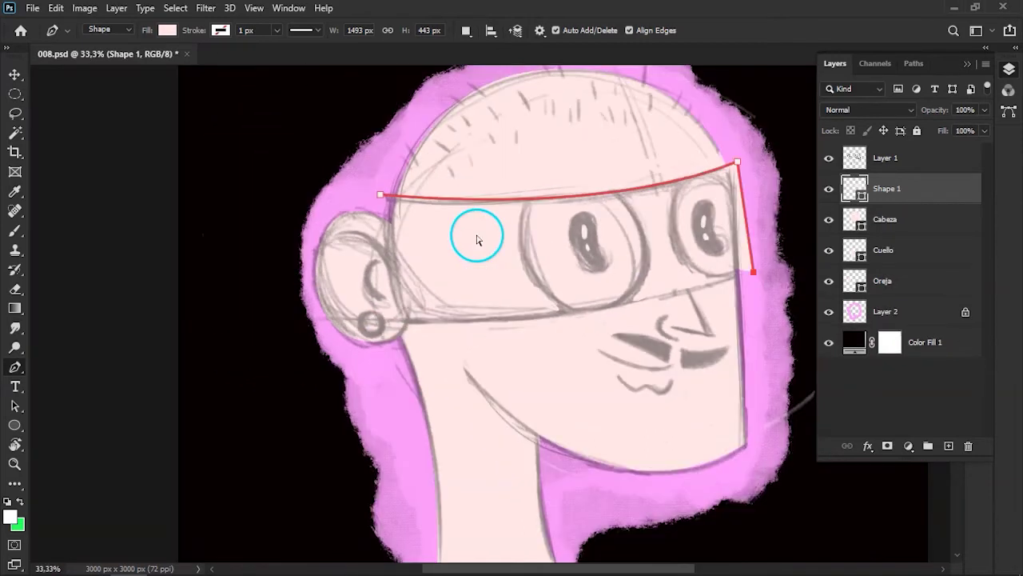
drag(362, 307, 182, 273)
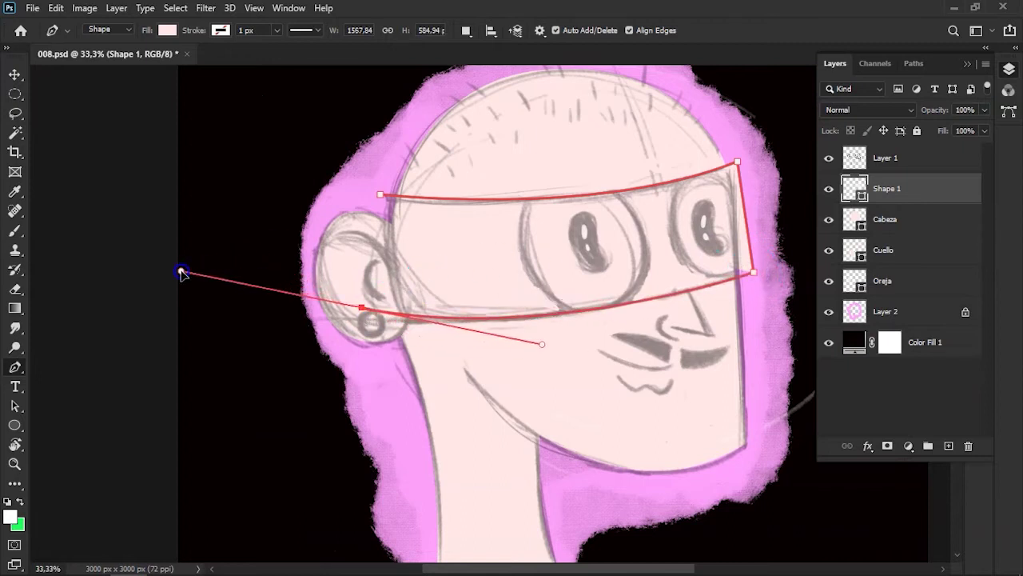
drag(182, 272, 182, 270)
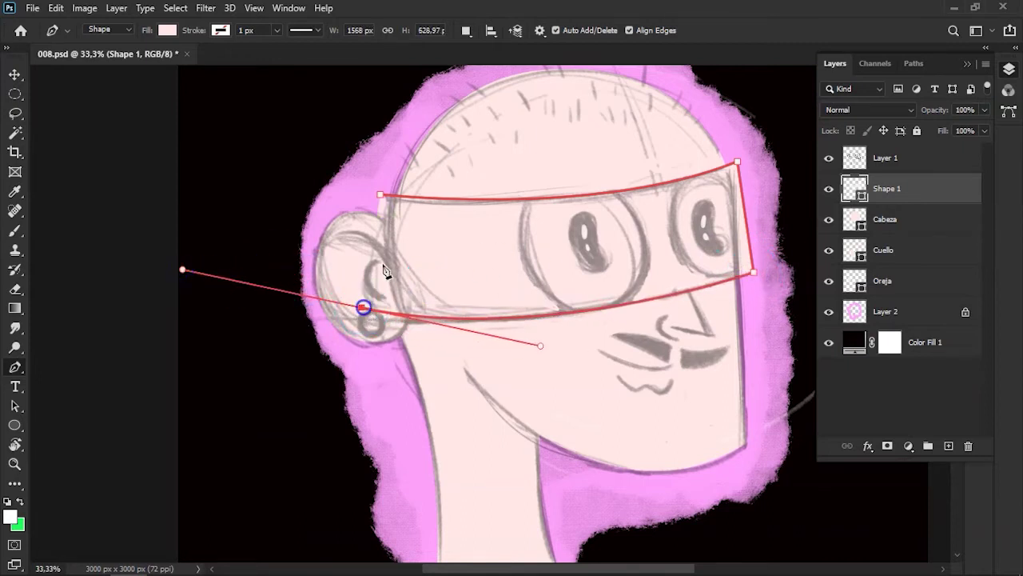
alt+click(362, 307)
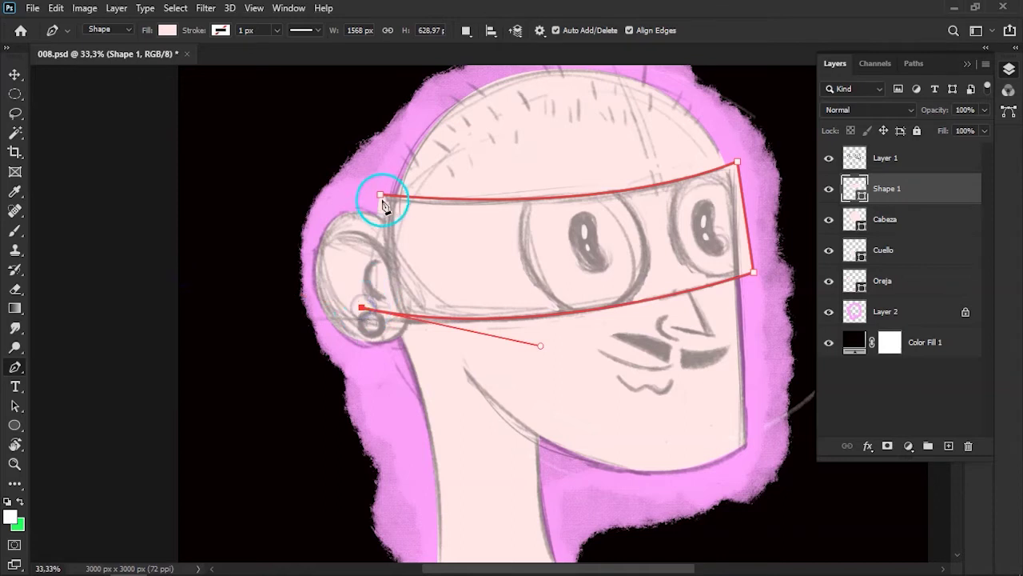
click(381, 197)
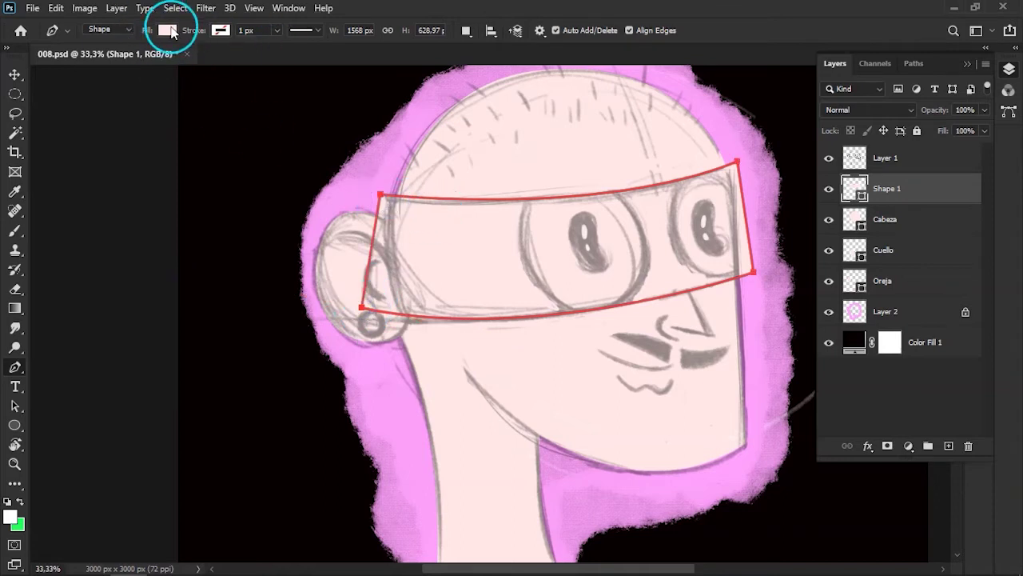
- Give the Shape 1 band a red fill and clip it to the Cabeza head layer
click(167, 31)
click(194, 109)
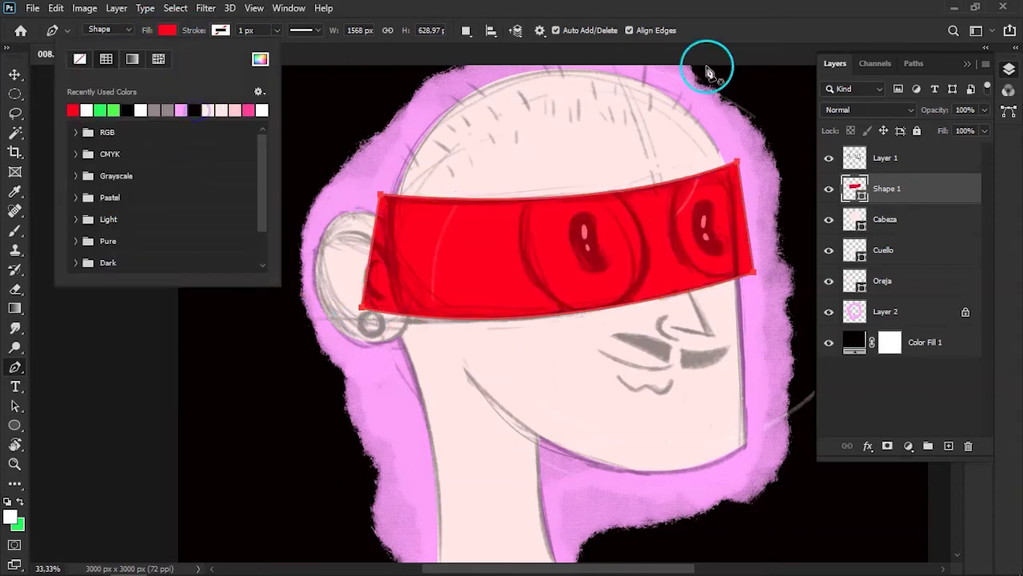
click(709, 71)
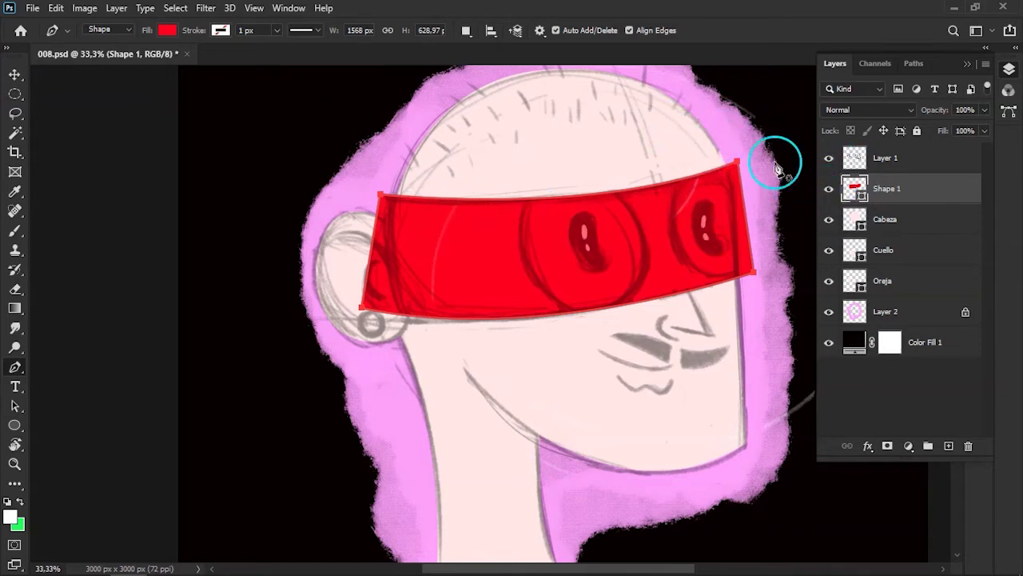
ctrl+alt+click(873, 204)
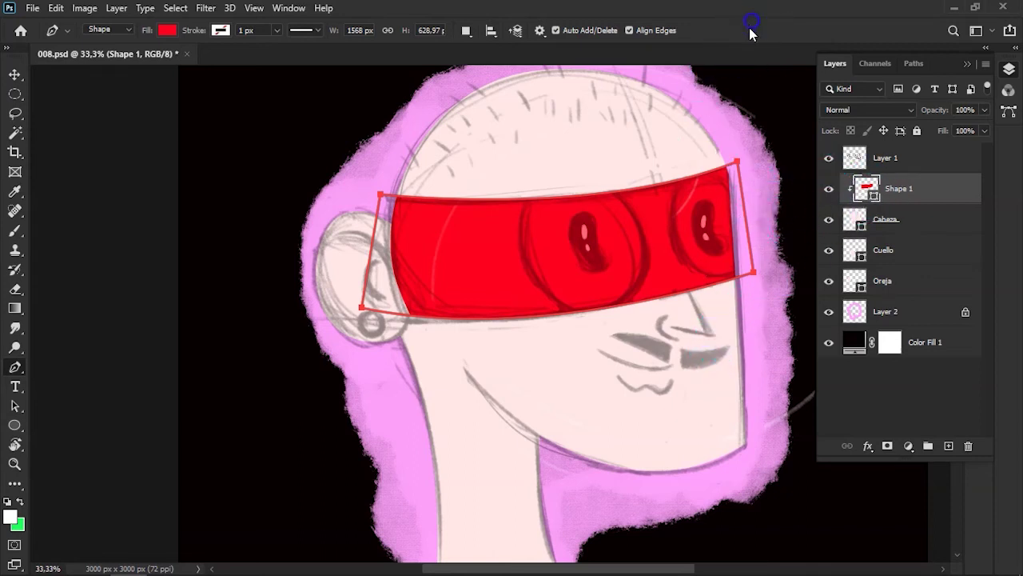
mouse_move(722, 182)
mouse_down()
mouse_move(592, 186)
mouse_move(640, 190)
mouse_up()
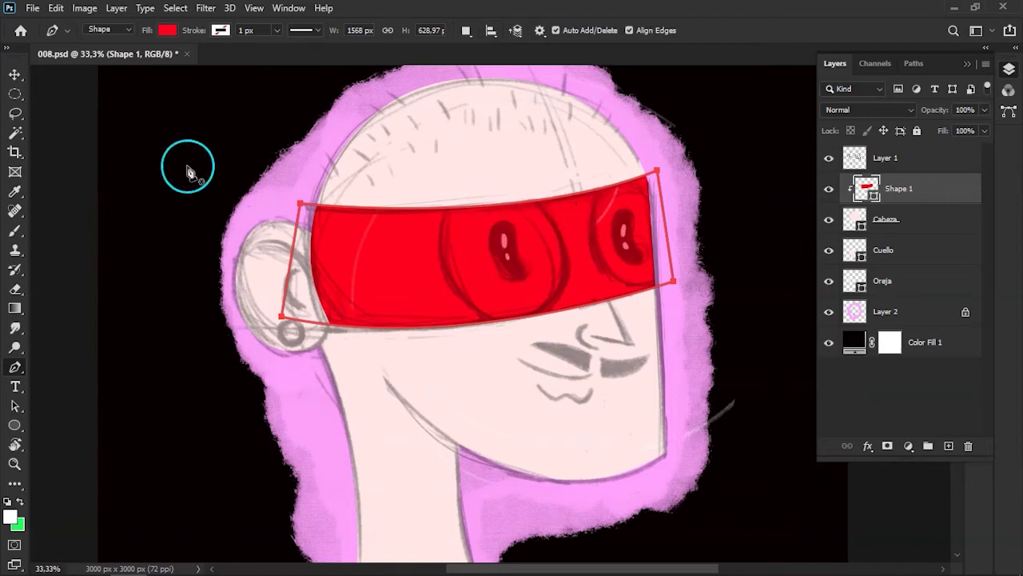
click(15, 74)
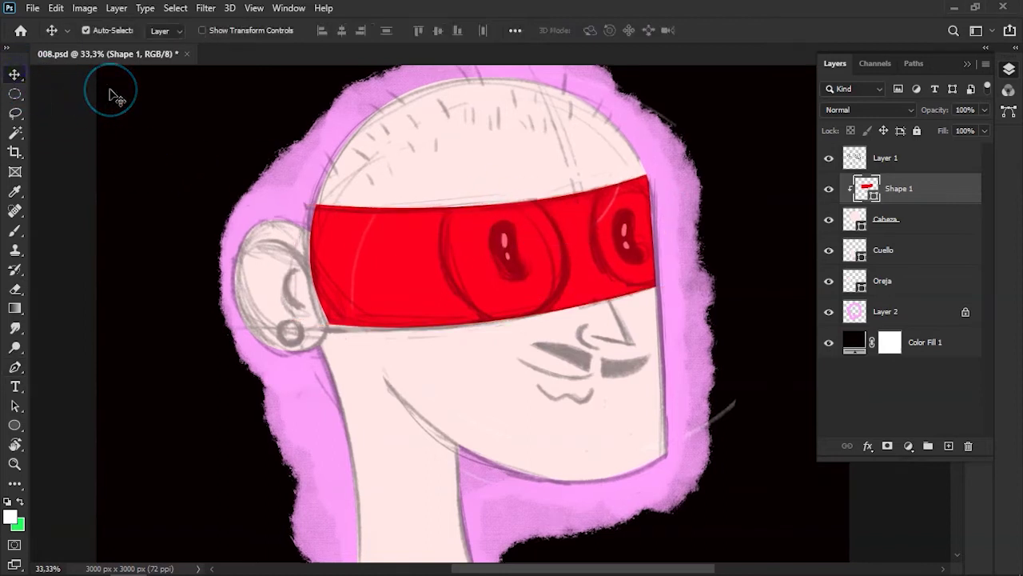
- Draw a tall ellipse over the left eye on the band
key(ctrl+plus)
scroll(491, 210, up, 2)
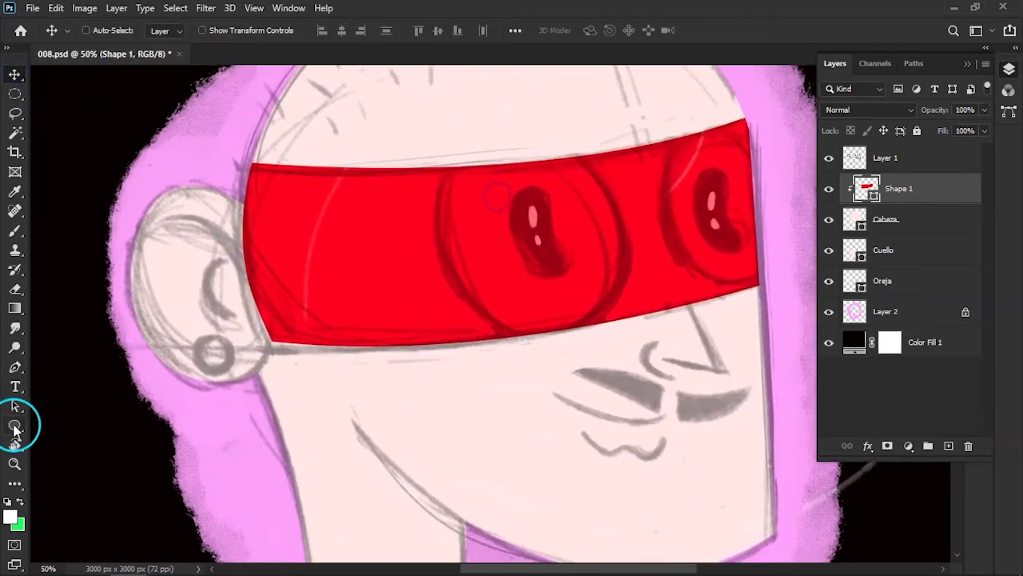
click(14, 426)
drag(433, 148, 621, 377)
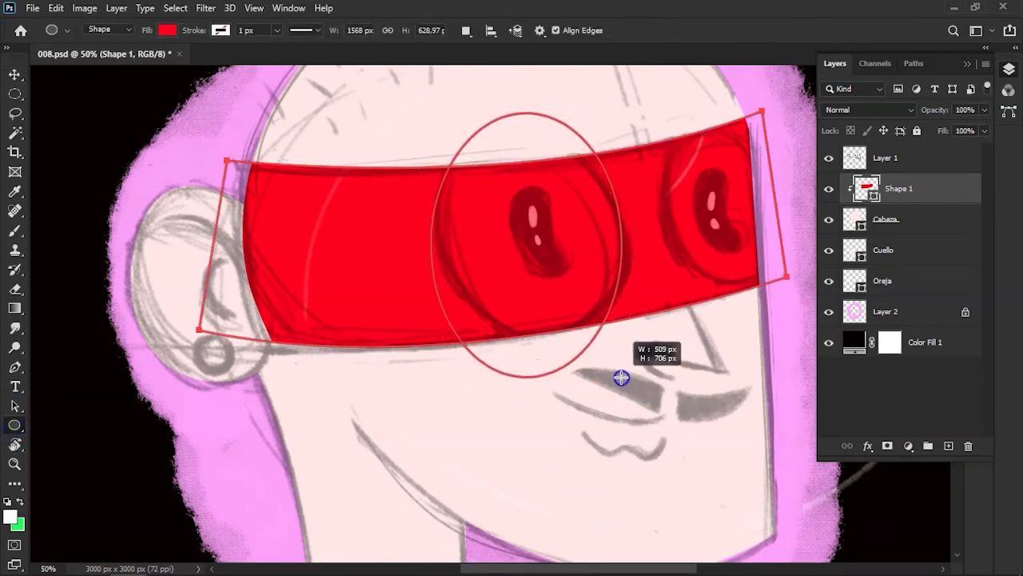
drag(621, 377, 621, 378)
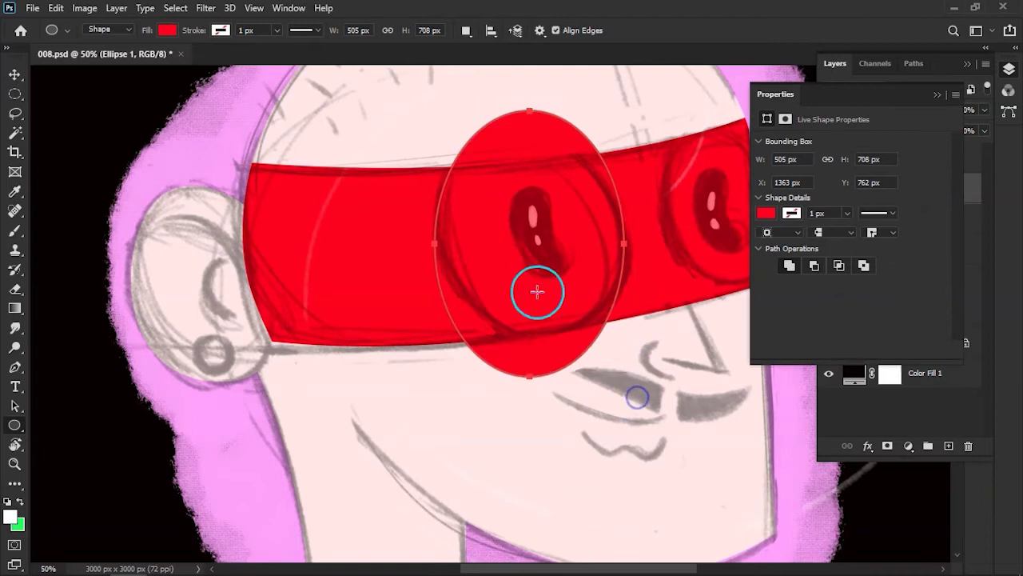
- Fill the ellipse white and clip it to the red band
click(168, 30)
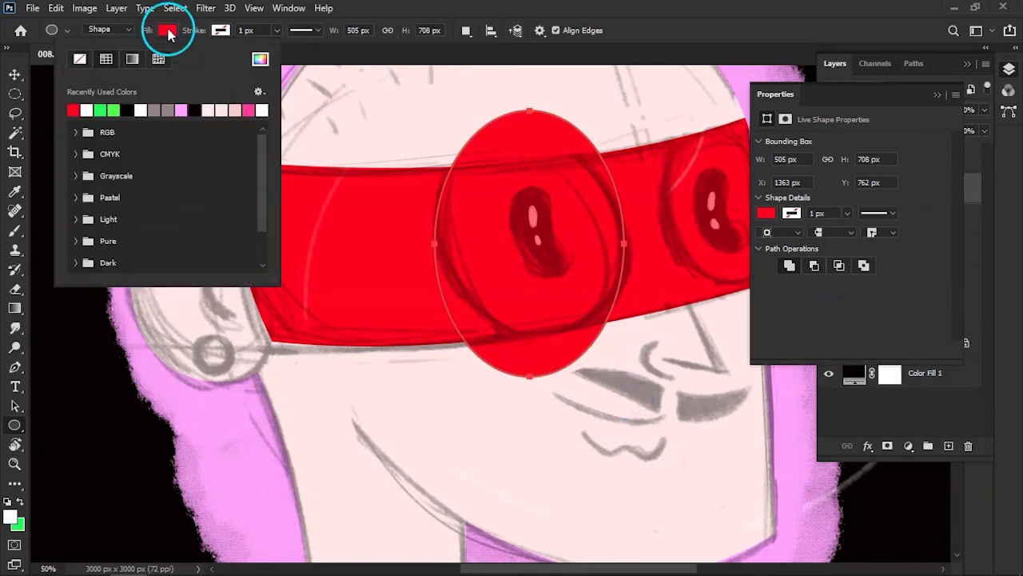
click(87, 109)
click(936, 94)
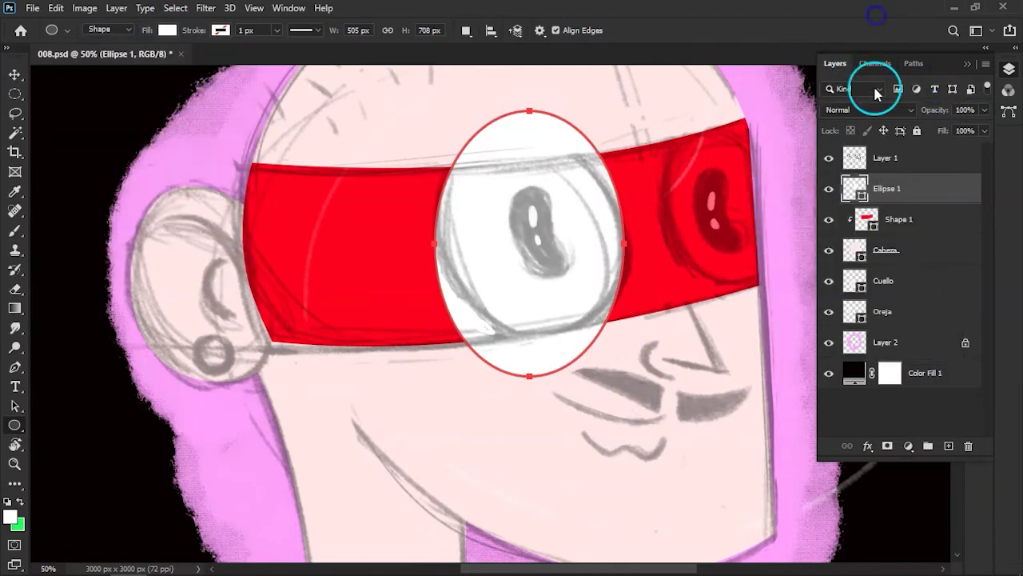
alt+click(897, 186)
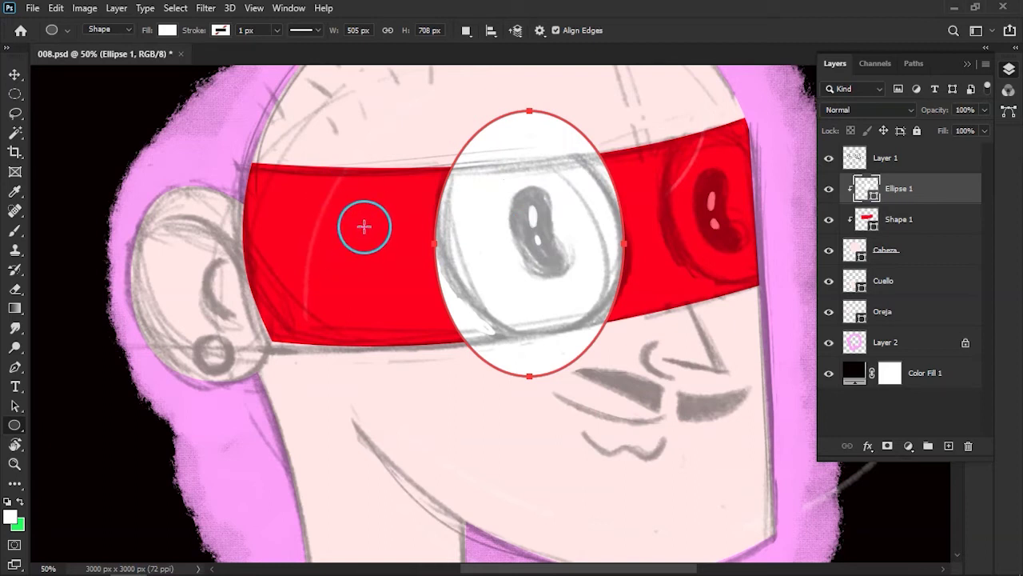
key(ctrl+minus)
key(ctrl+minus)
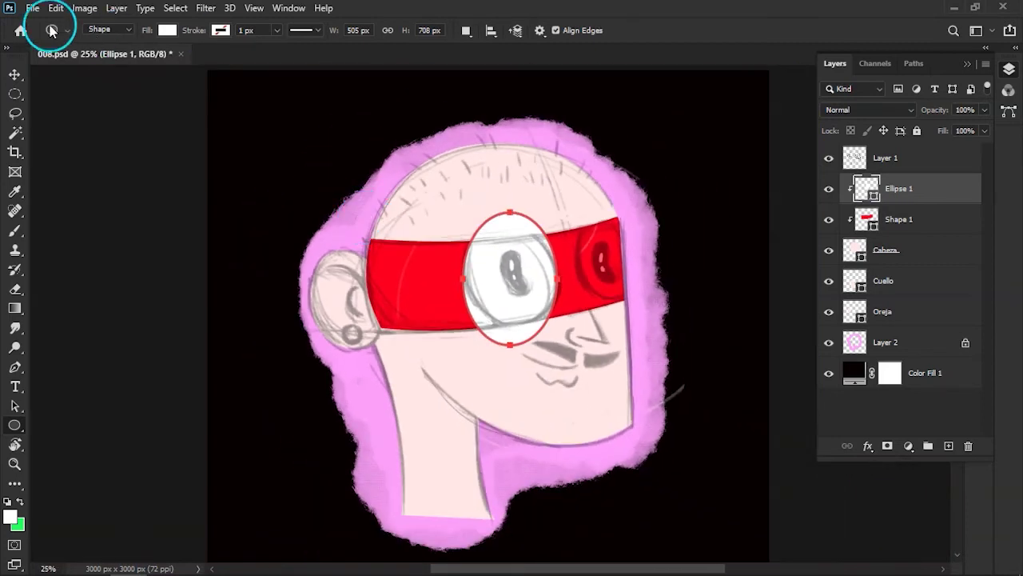
click(16, 75)
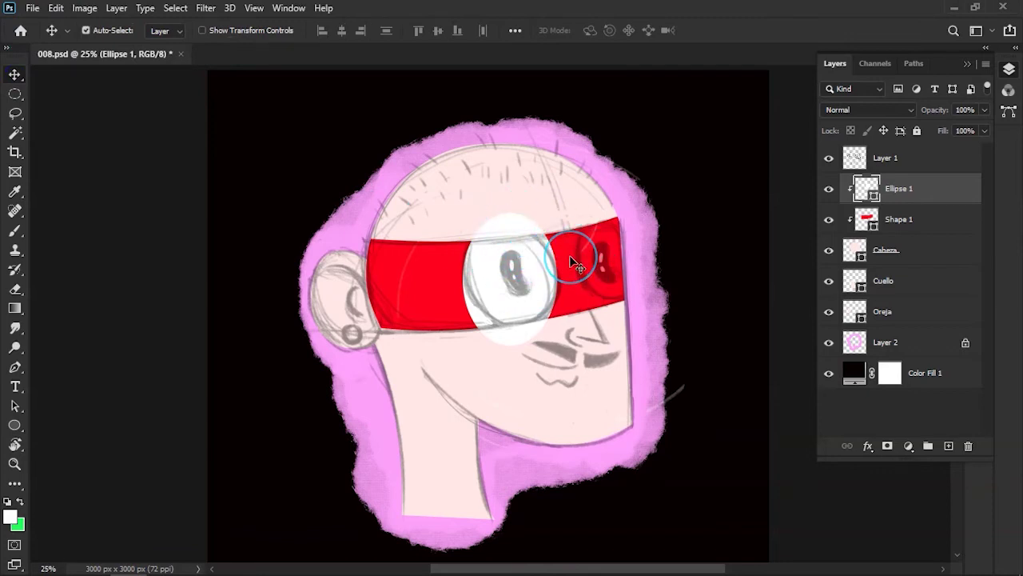
- Move the Ellipse 1 layer lower in the stack and select the red band layer
scroll(569, 255, up, 1)
scroll(569, 255, up, 1)
scroll(570, 255, up, 1)
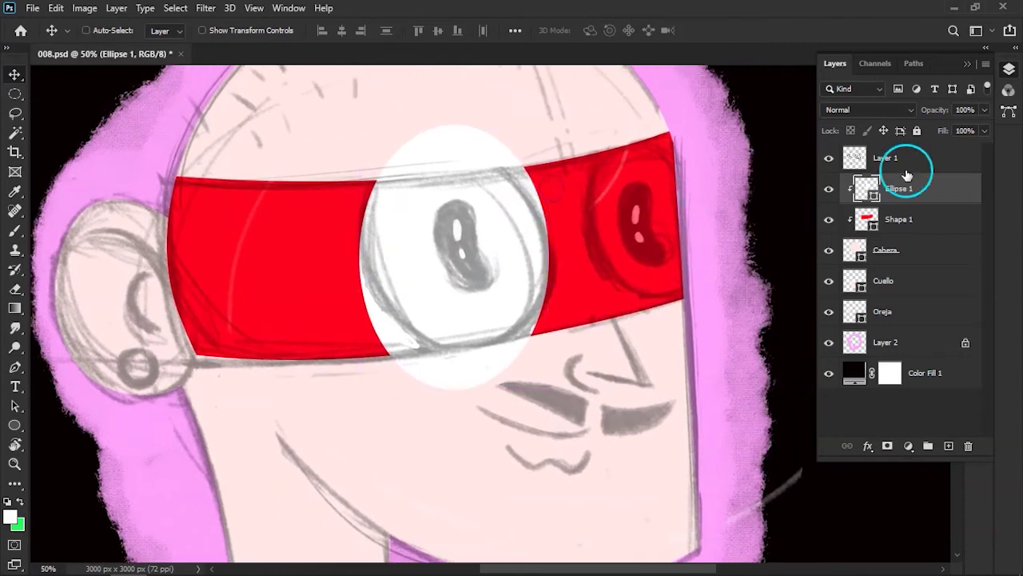
mouse_move(869, 177)
mouse_down()
mouse_move(885, 200)
mouse_move(889, 187)
mouse_up()
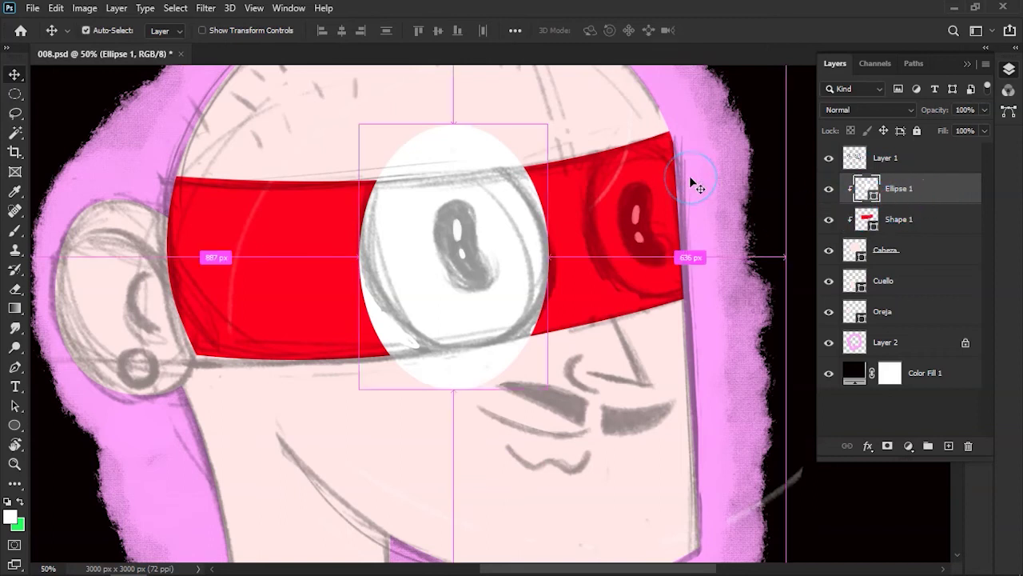
key(ctrl+minus)
key(ctrl+minus)
key(ctrl+plus)
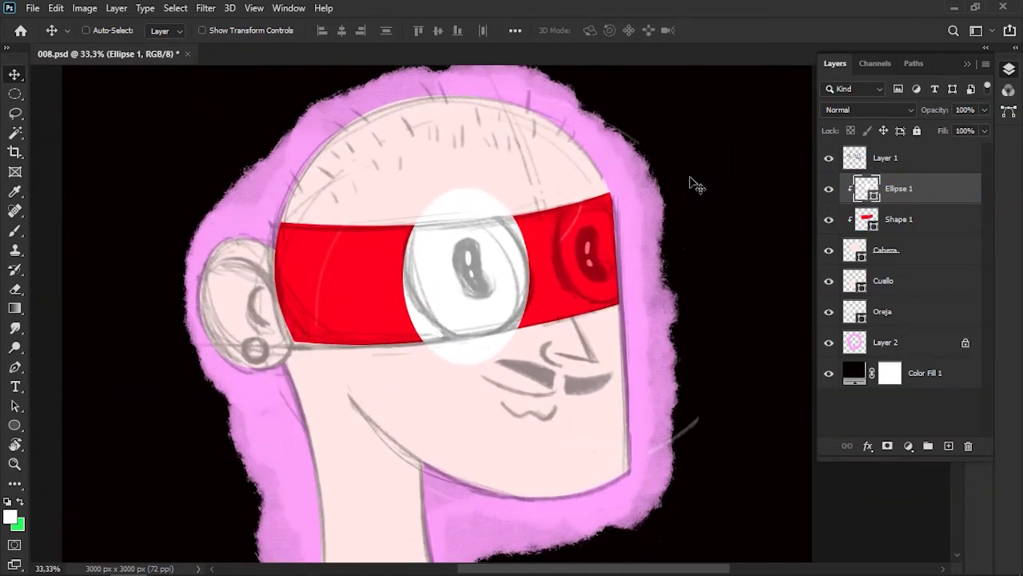
drag(811, 229, 901, 227)
click(901, 226)
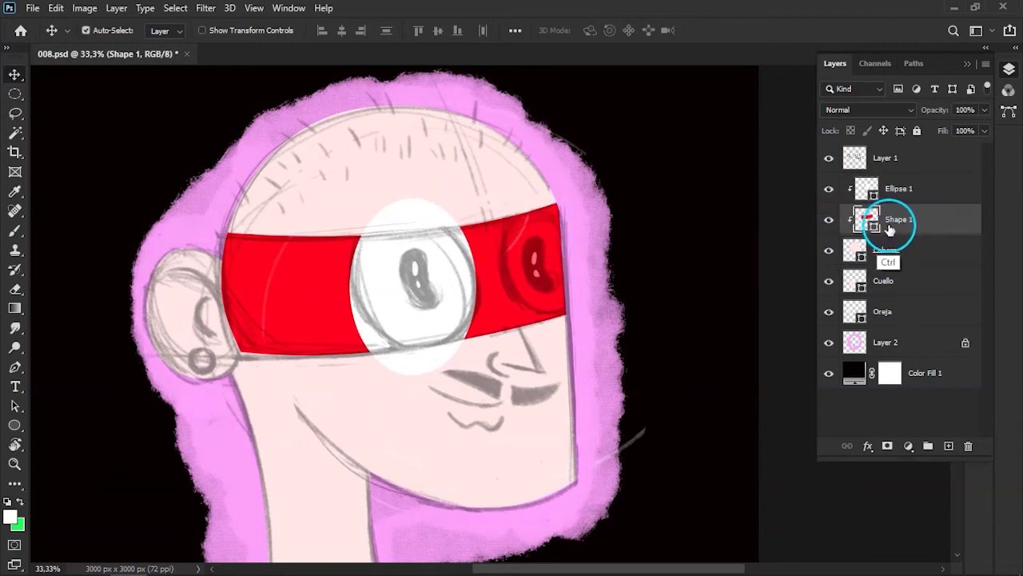
- Duplicate the red band shape and clip the copy into the head
key(ctrl+j)
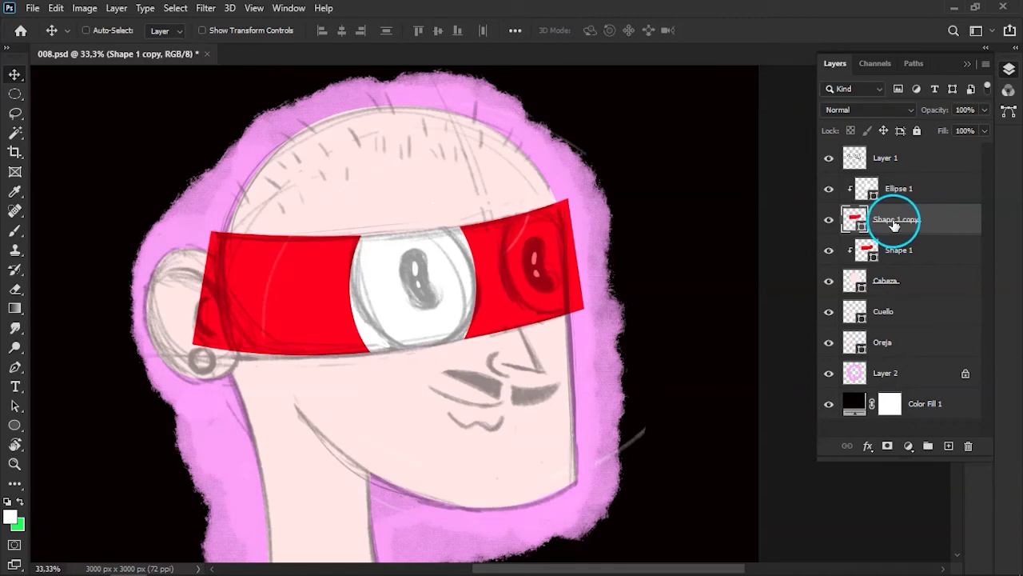
key(ctrl+alt+g)
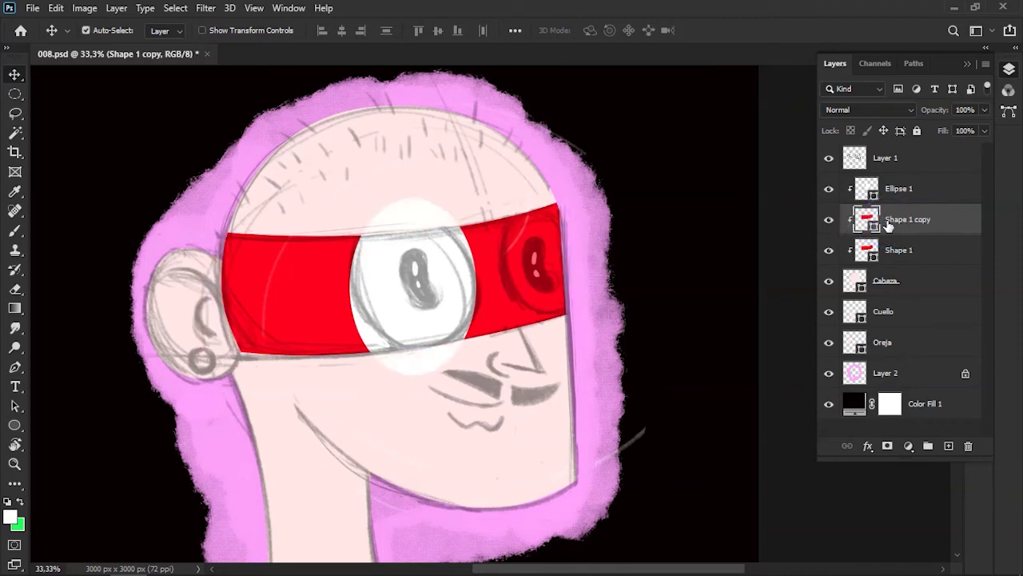
key(ctrl+plus)
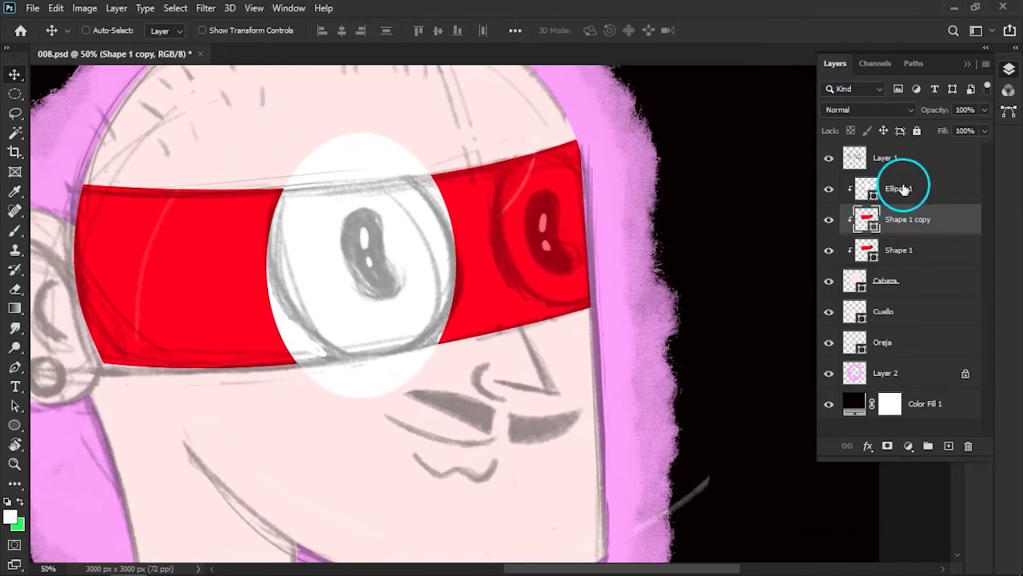
- Combine Ellipse 1 with the band copy using Unite Shapes at Overlap
click(903, 190)
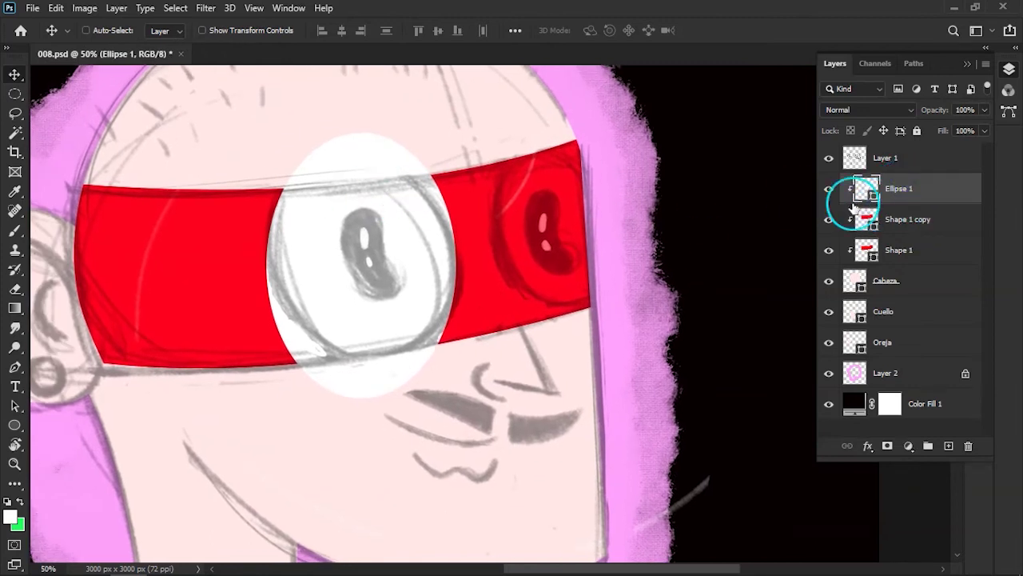
shift+click(896, 220)
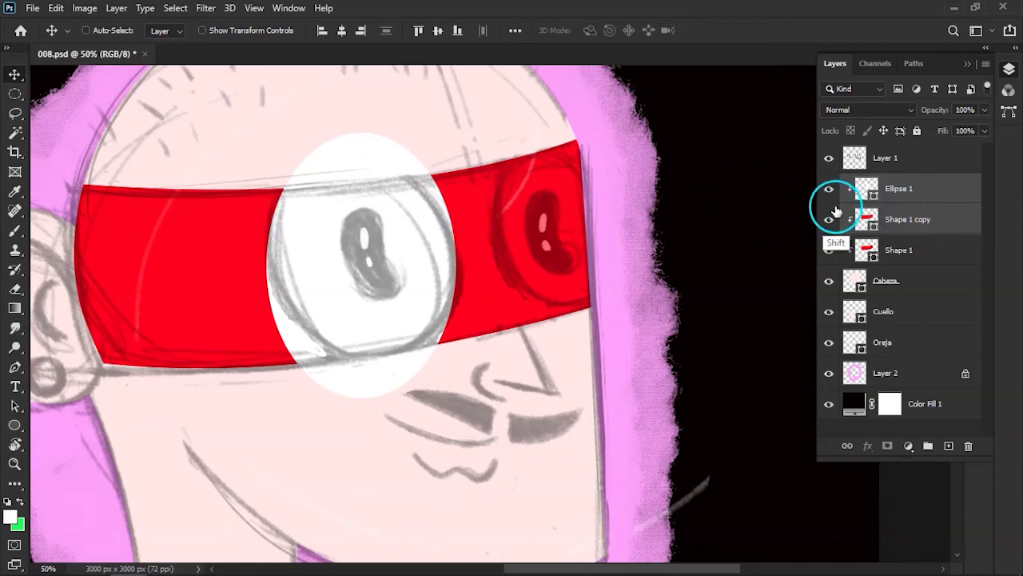
click(116, 10)
mouse_move(180, 436)
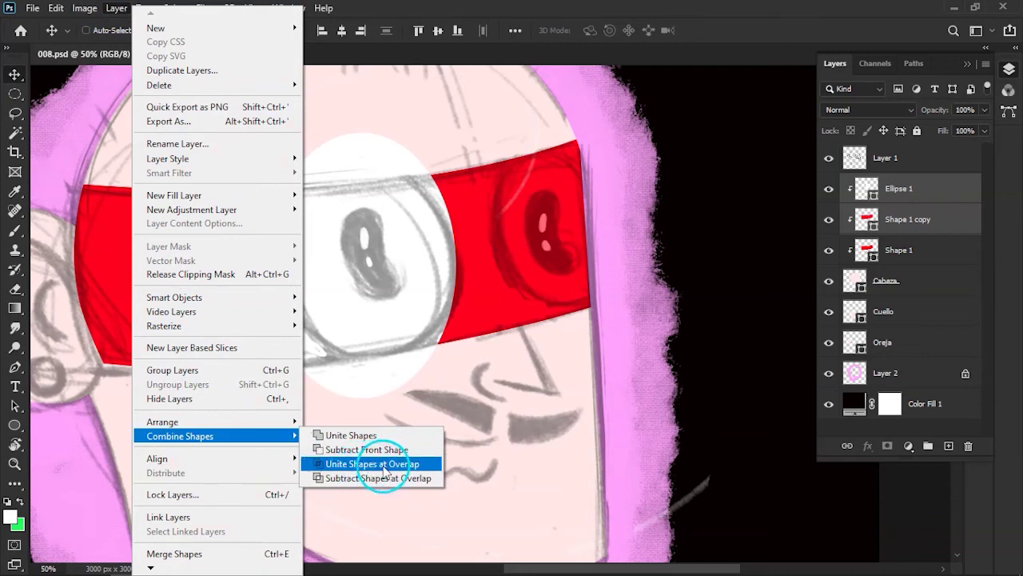
click(387, 470)
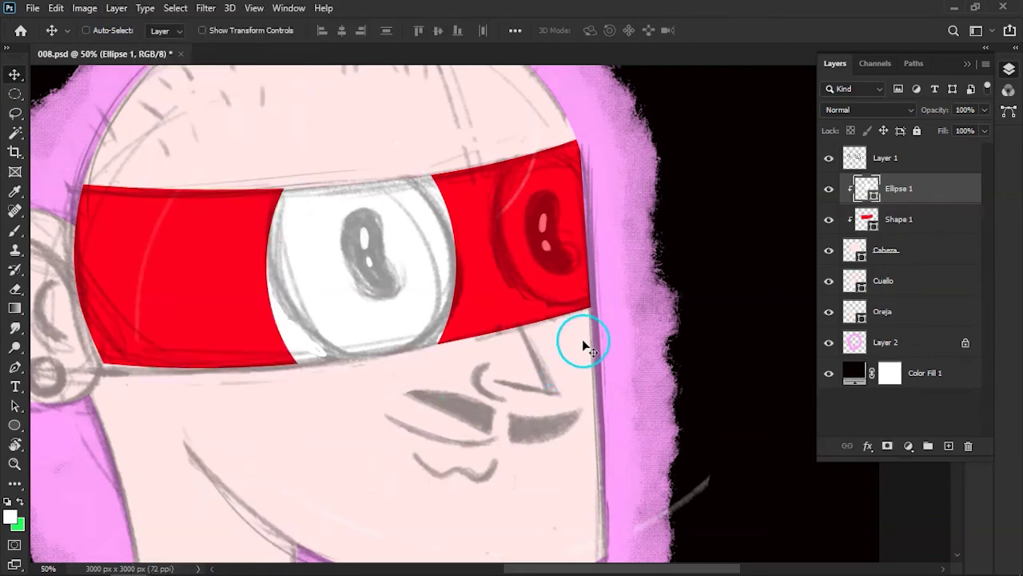
key(ctrl+minus)
key(ctrl+minus)
key(ctrl+plus)
- Select the whole ellipse path and rotate it in Free Transform to about -17°
drag(582, 339, 632, 358)
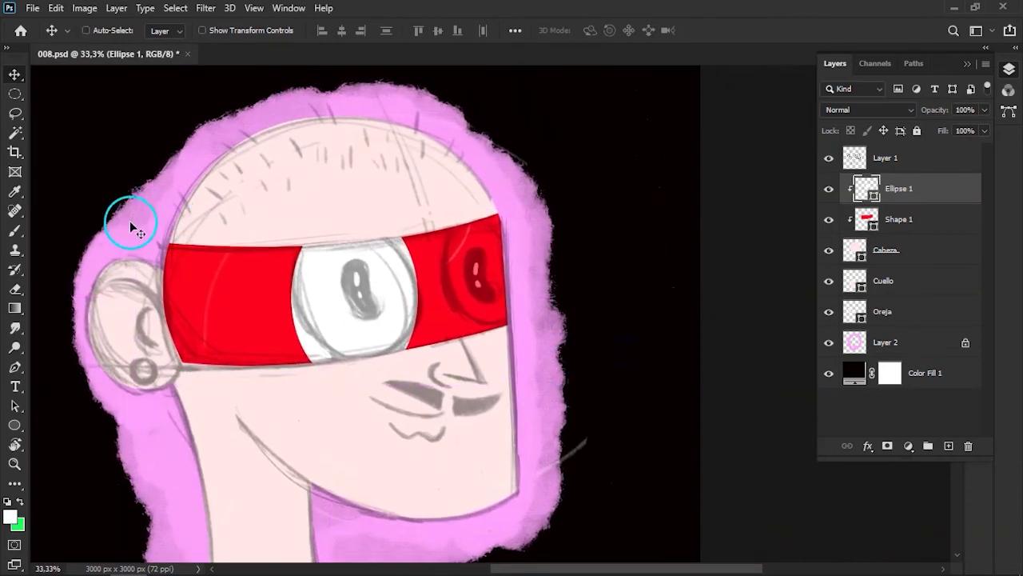
click(15, 410)
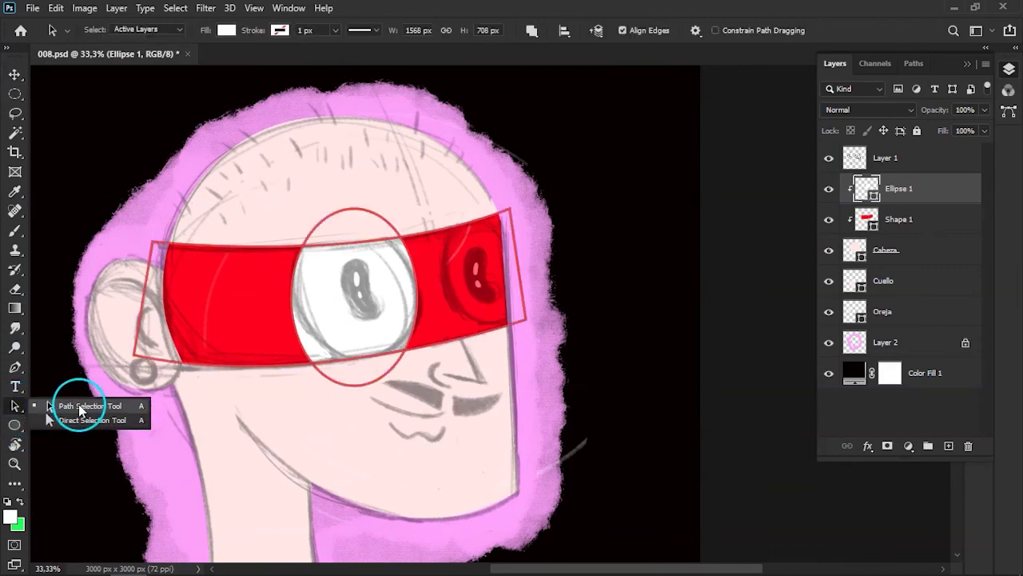
click(535, 77)
scroll(384, 258, up, 2)
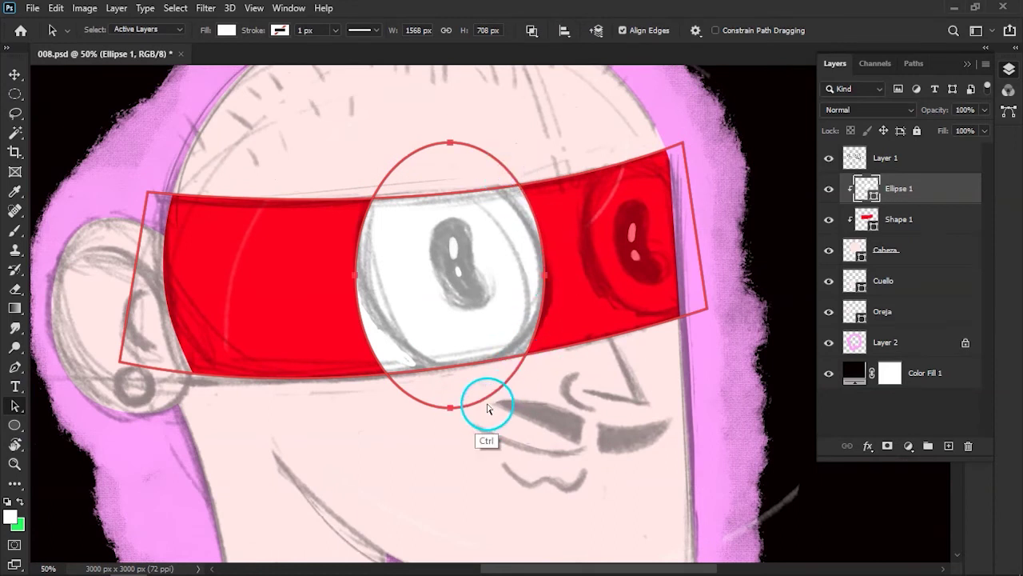
key(ctrl+t)
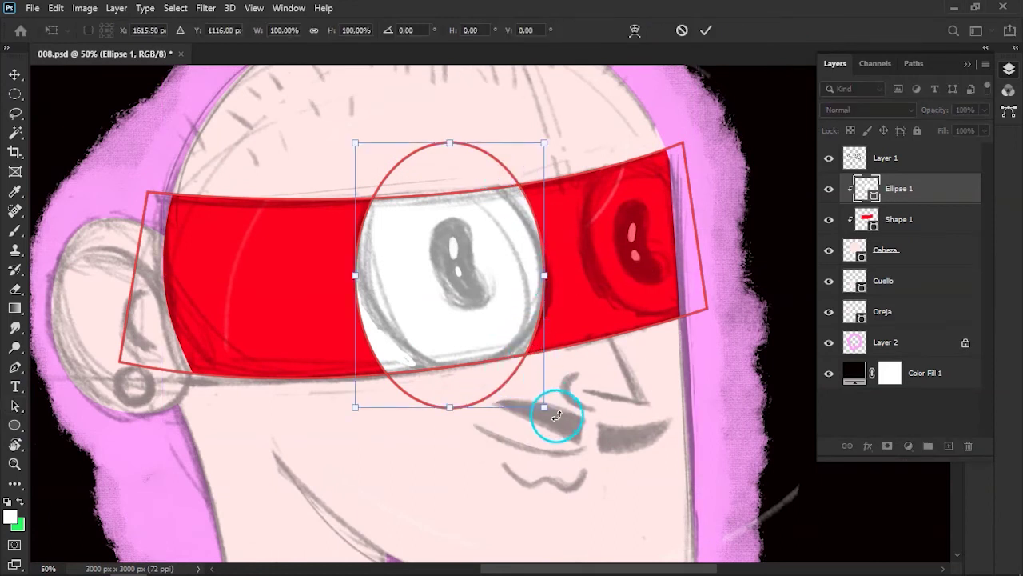
drag(574, 409, 612, 381)
drag(517, 313, 505, 319)
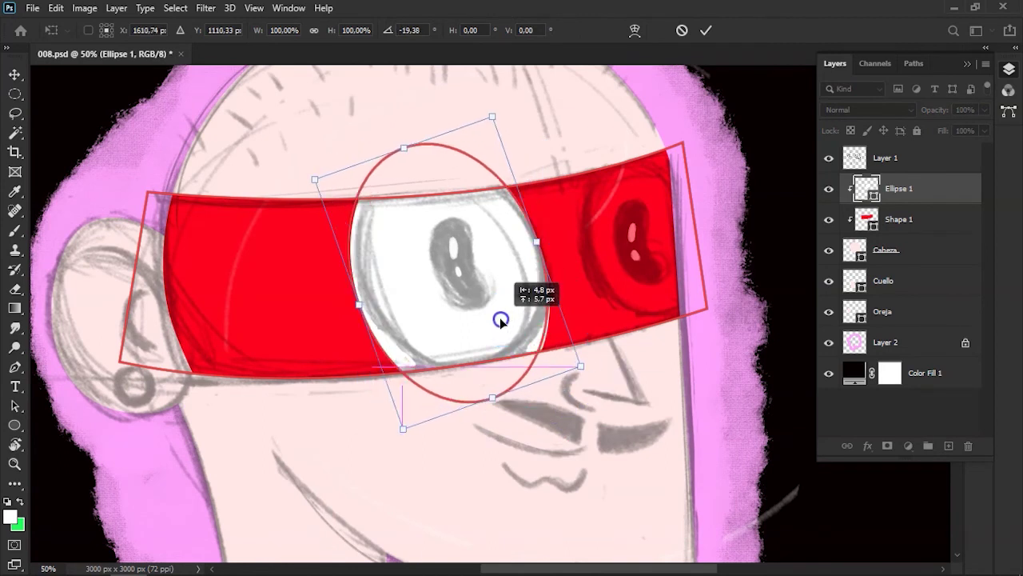
- Distort the lens by pulling its lower-left corner up
right_click(489, 259)
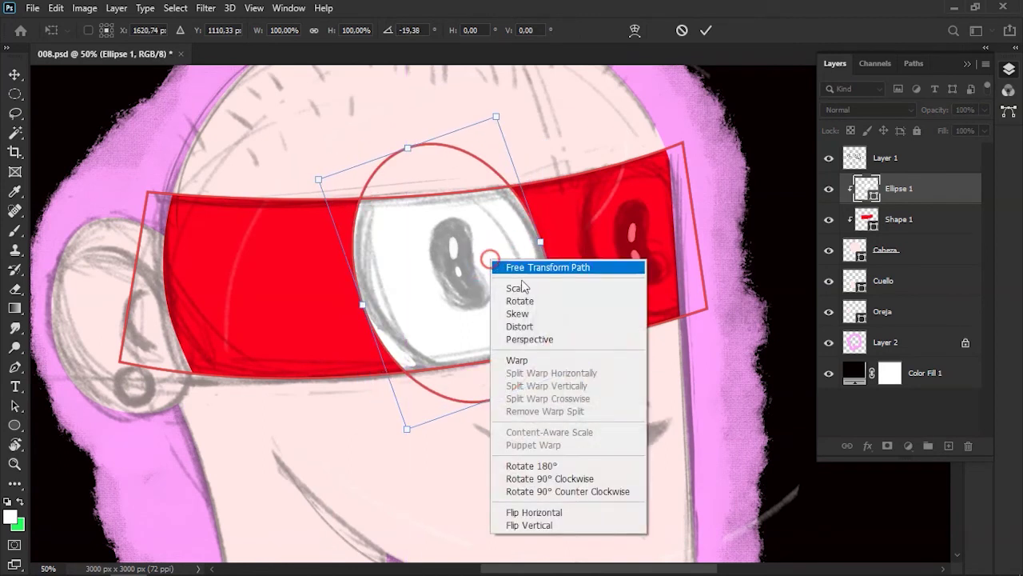
click(526, 328)
drag(407, 427, 407, 399)
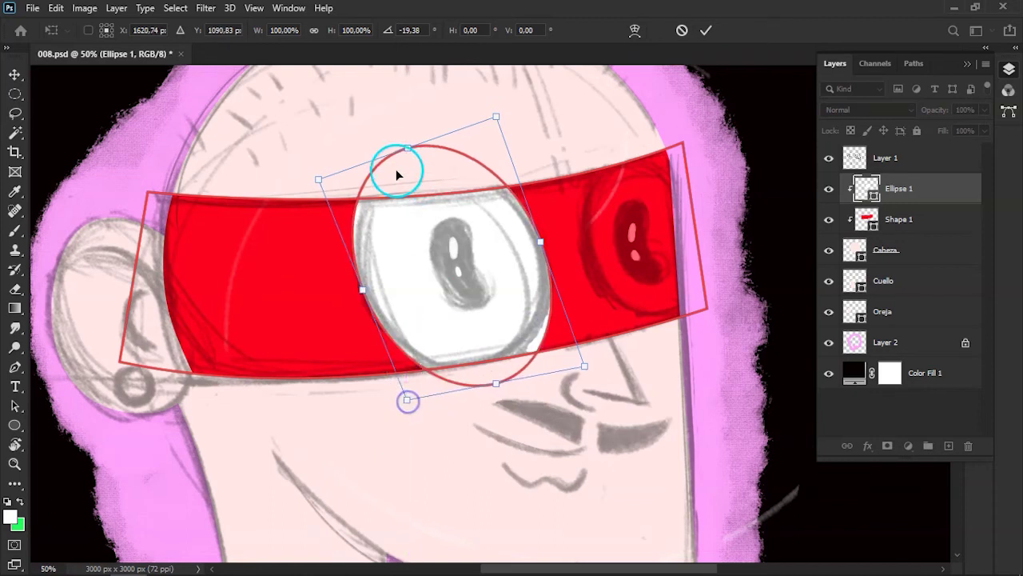
- Skew the lens's top and lower-right edges about 6° and narrow its top corner
right_click(419, 154)
click(432, 208)
drag(417, 150, 419, 154)
drag(585, 366, 567, 358)
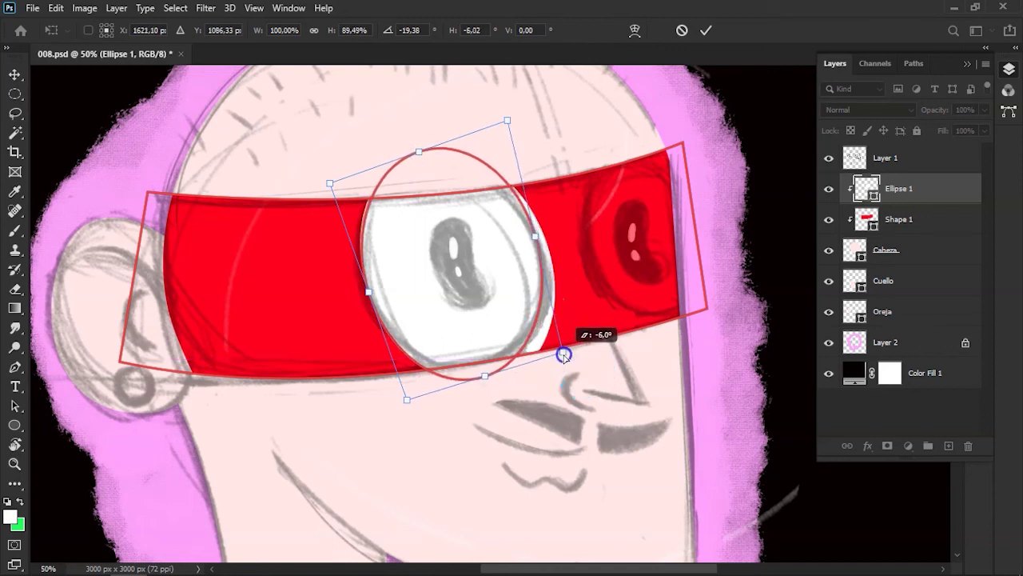
drag(566, 352, 563, 351)
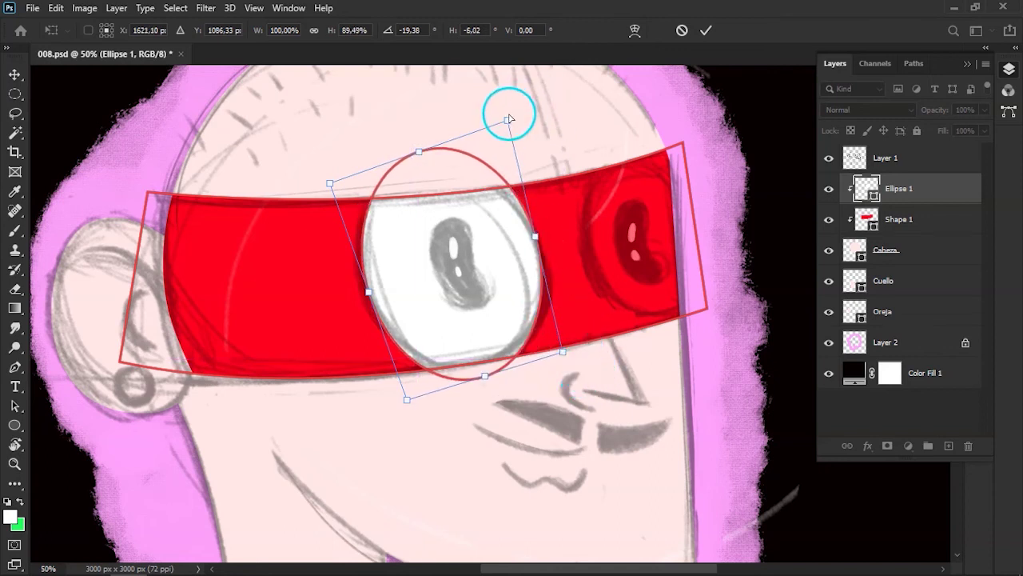
drag(504, 125, 501, 127)
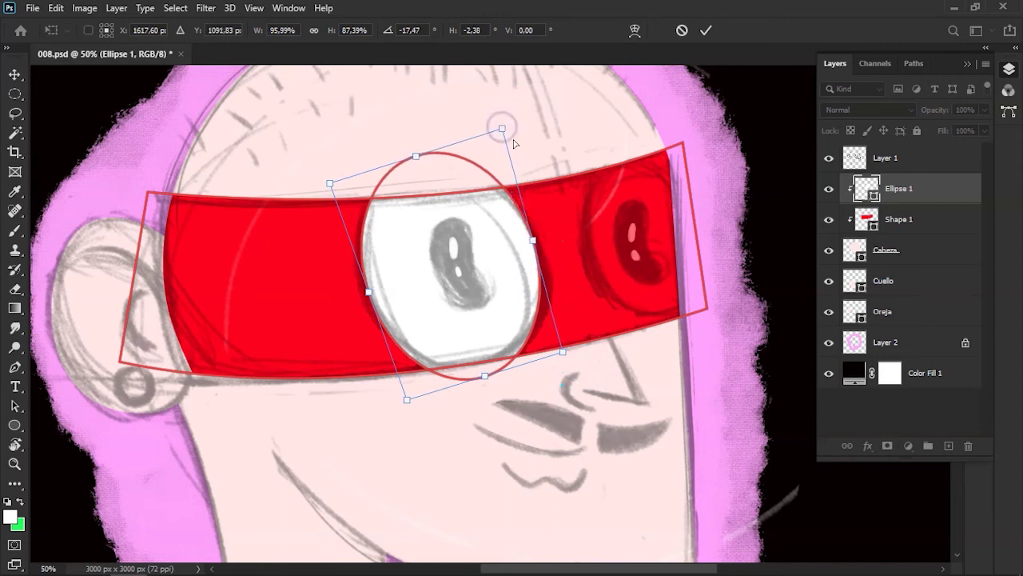
key(ctrl+minus)
key(ctrl+plus)
key(ctrl+minus)
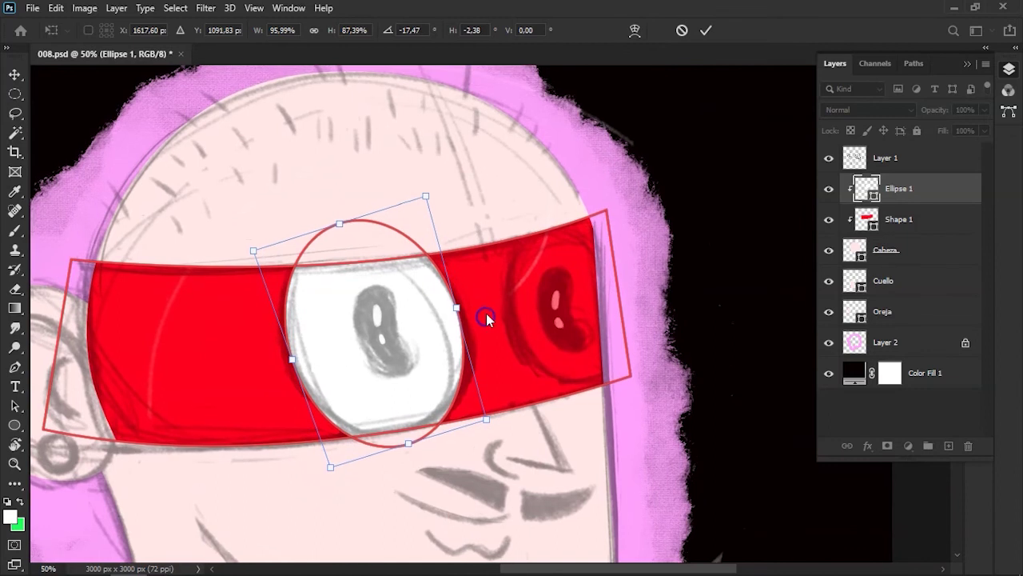
key(ctrl+minus)
key(ctrl+minus)
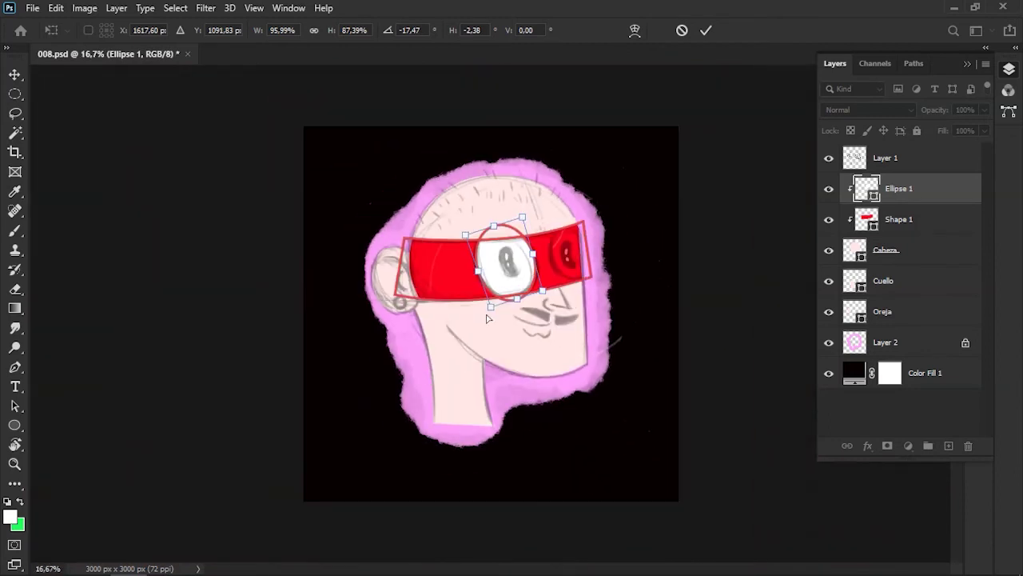
- Commit the lens transform, accepting conversion of the live shape to a regular path
key(a)
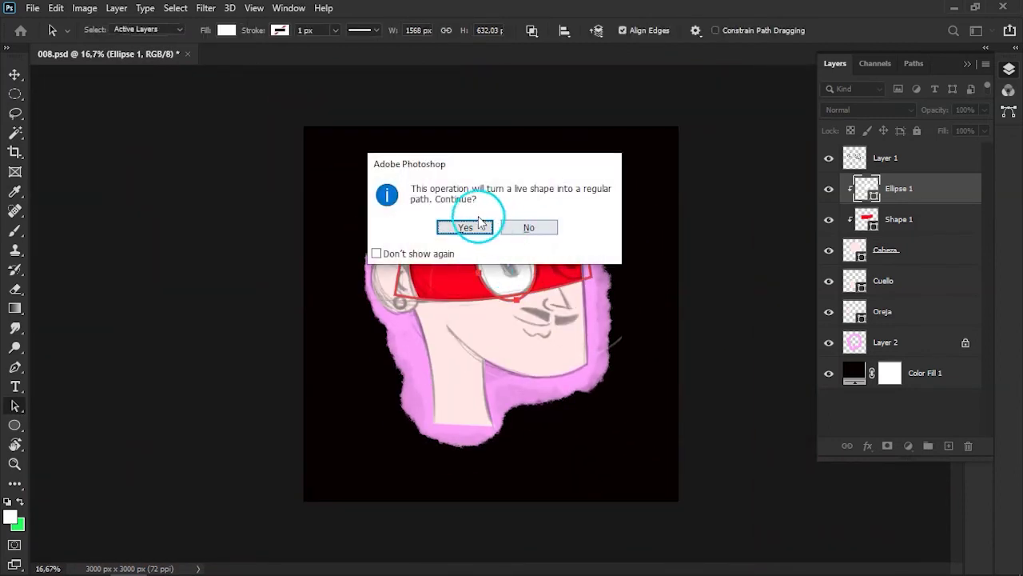
click(469, 226)
click(15, 74)
click(77, 91)
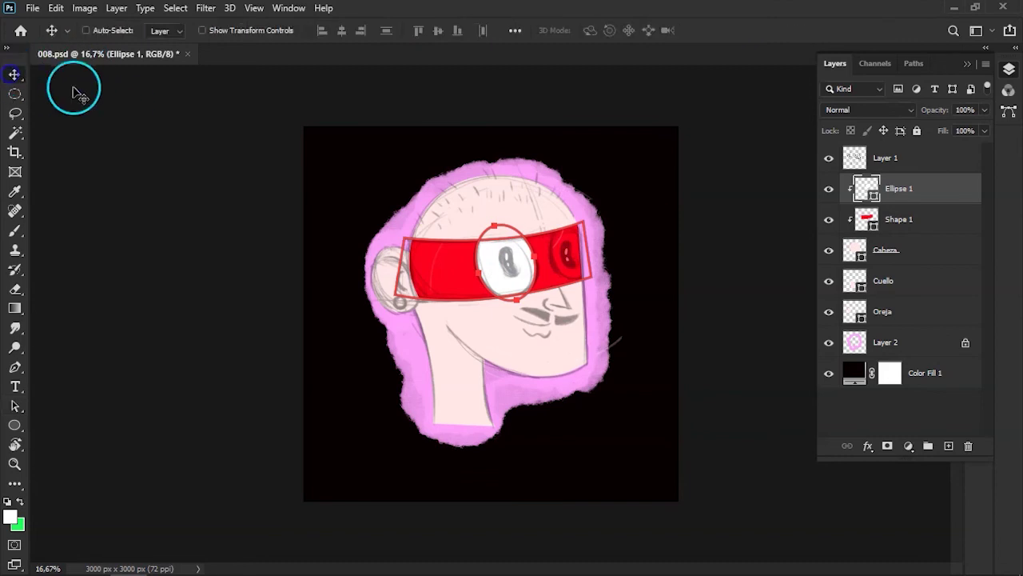
- Zoom in and pan to bring the head to the centre of the view
key(ctrl+plus)
scroll(553, 300, right, 3)
scroll(553, 311, up, 3)
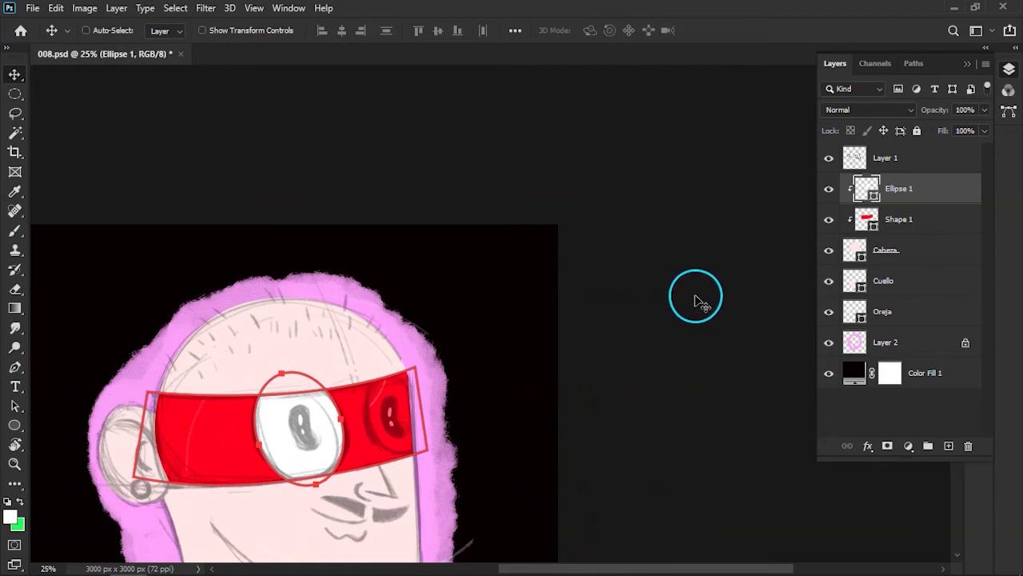
drag(559, 292, 656, 237)
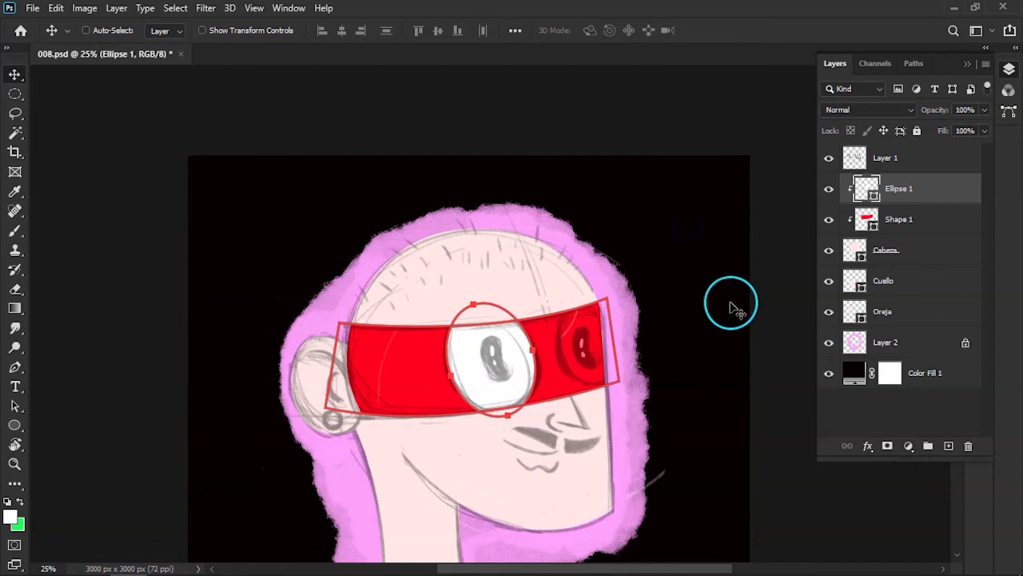